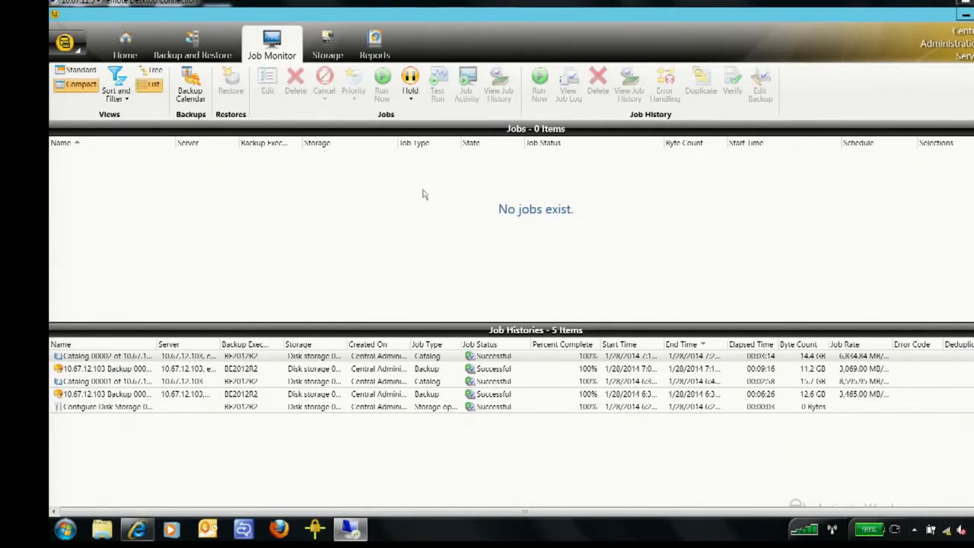
- Examine the backup server list, comparing the details of BE2012R2 with those of the VMware host 10.67.12.103
click(189, 44)
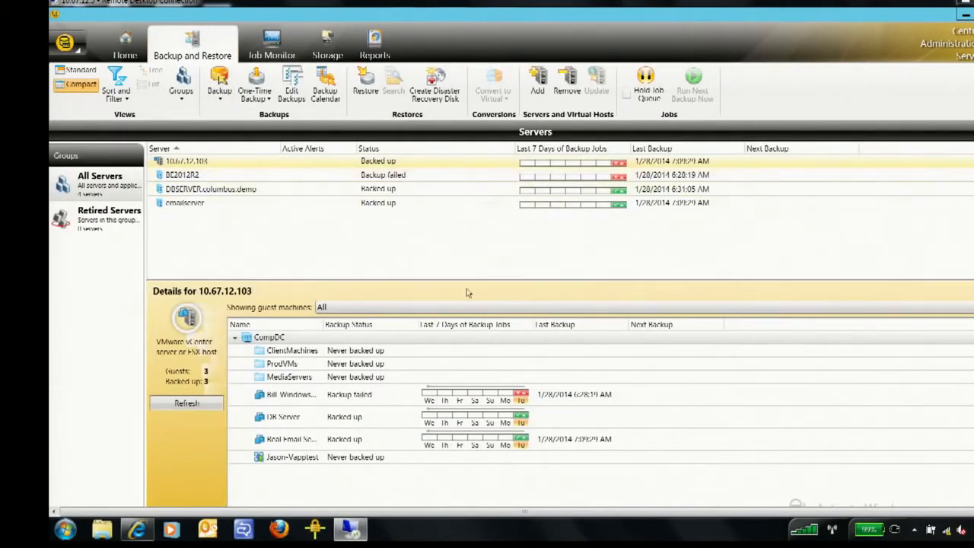
click(231, 175)
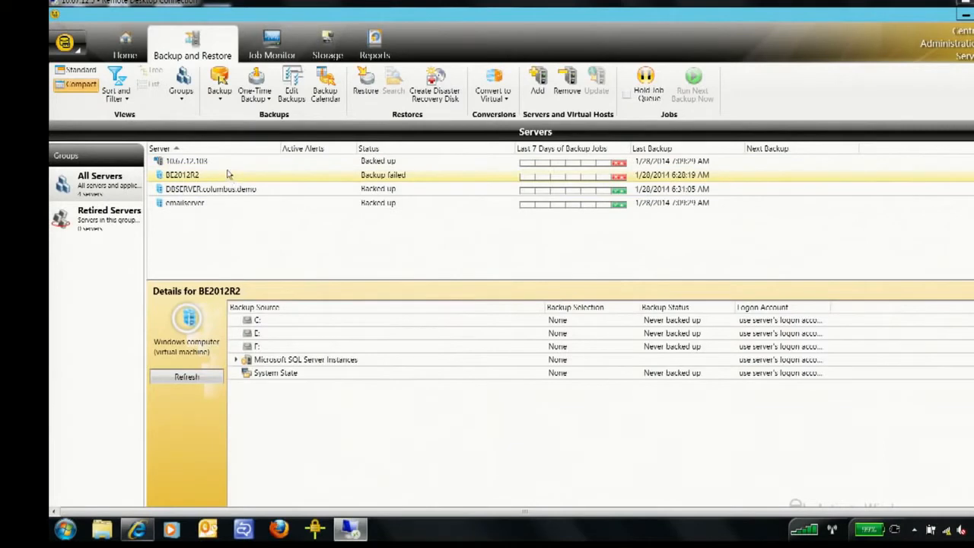
click(232, 162)
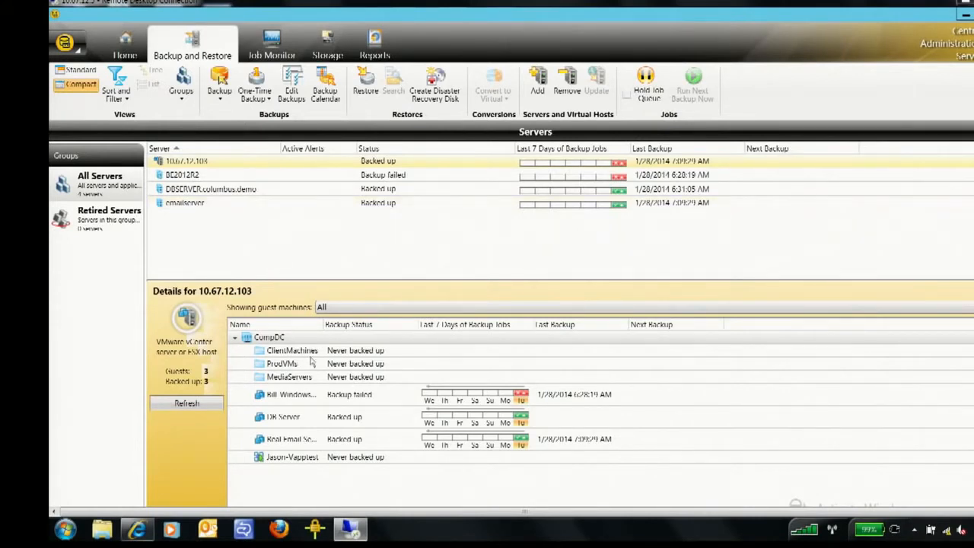
click(244, 180)
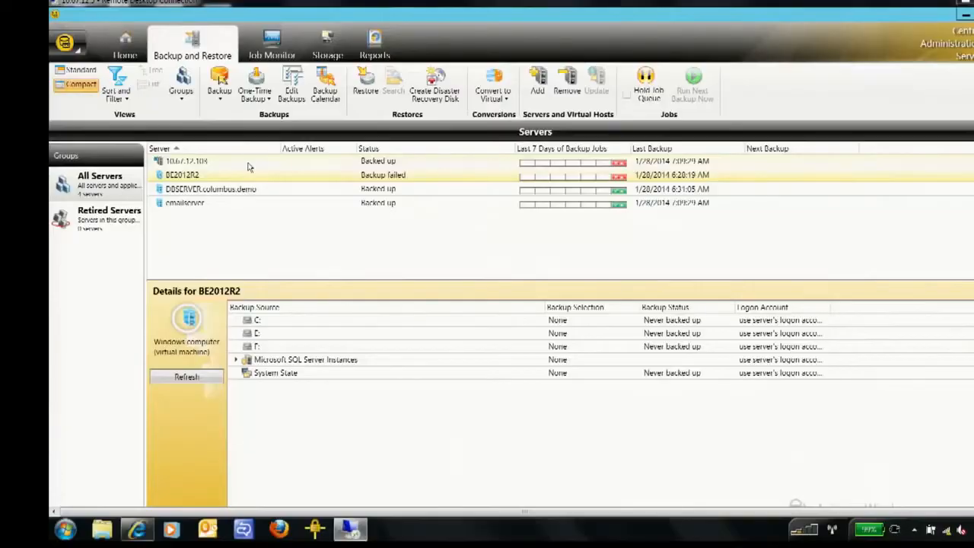
click(199, 161)
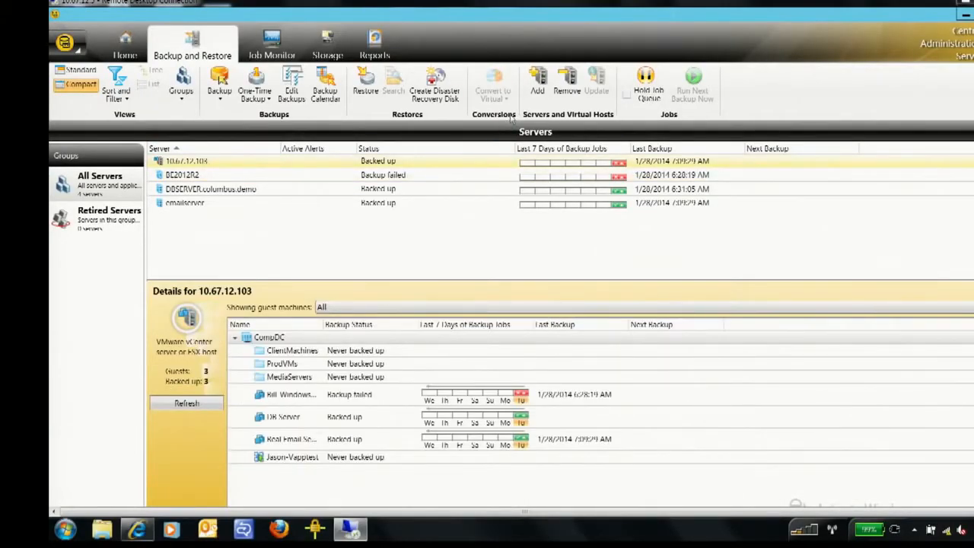
- Start adding a server and look through the available server types, including VMware and Hyper-V hosts
click(538, 77)
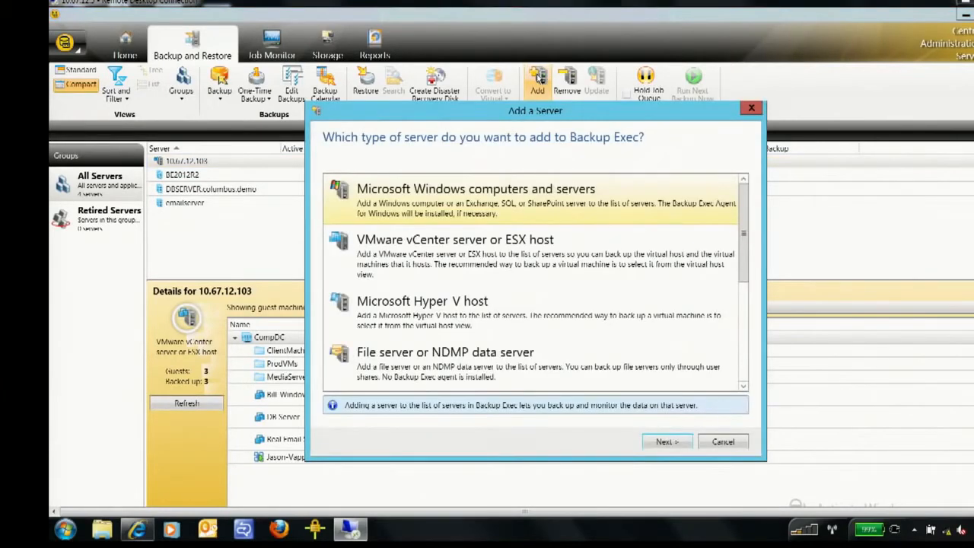
click(578, 261)
click(550, 335)
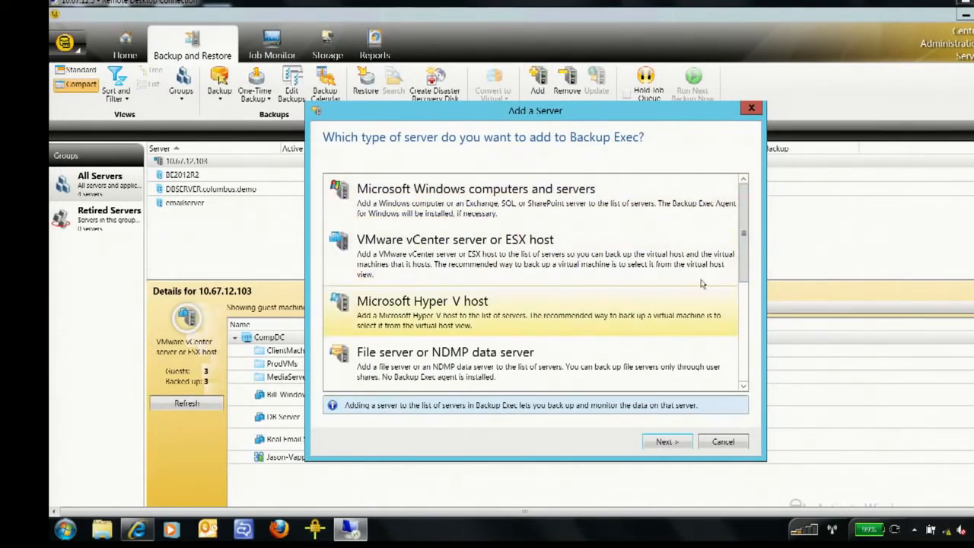
scroll(745, 301, down, 2)
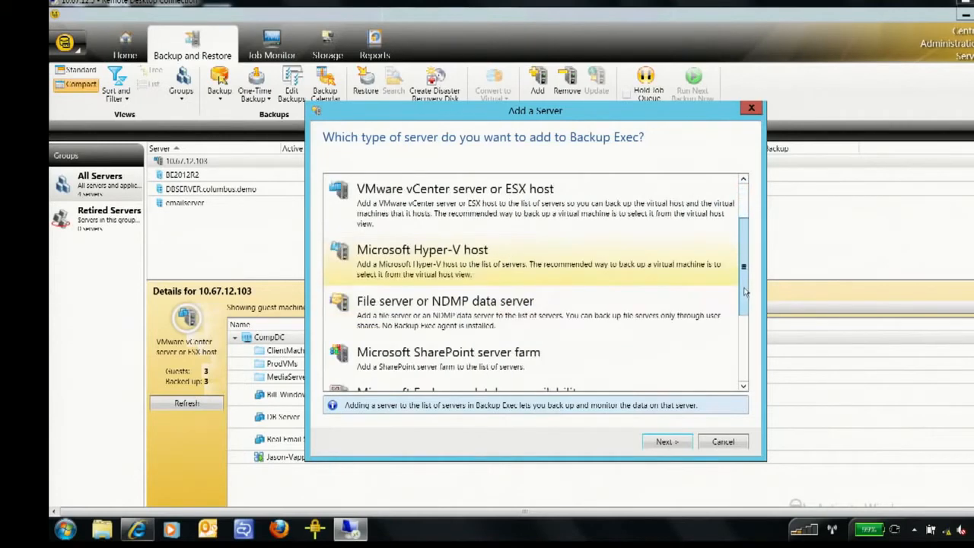
drag(746, 301, 749, 355)
drag(744, 322, 744, 240)
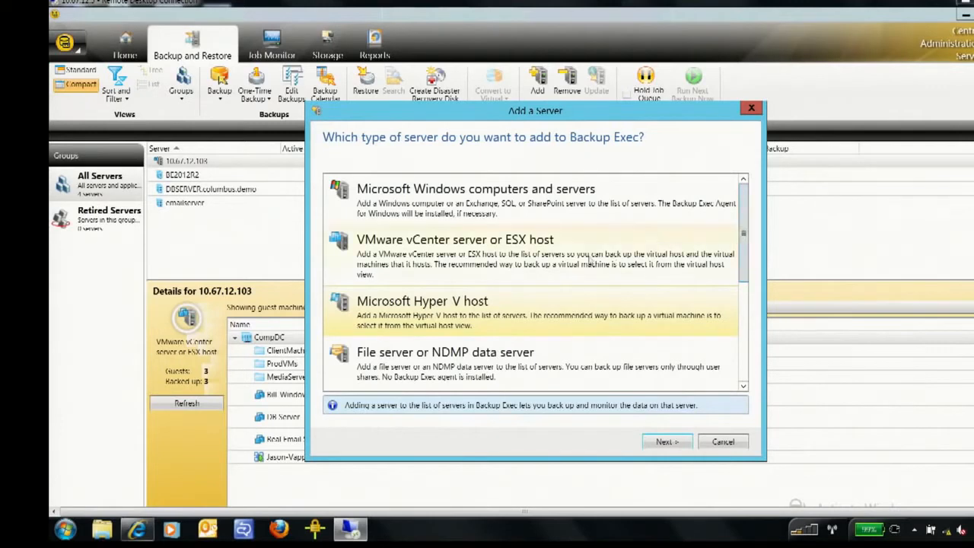
- Choose VMware vCenter server or ESX host as the server type, view its setup options, and cancel adding the server
click(521, 272)
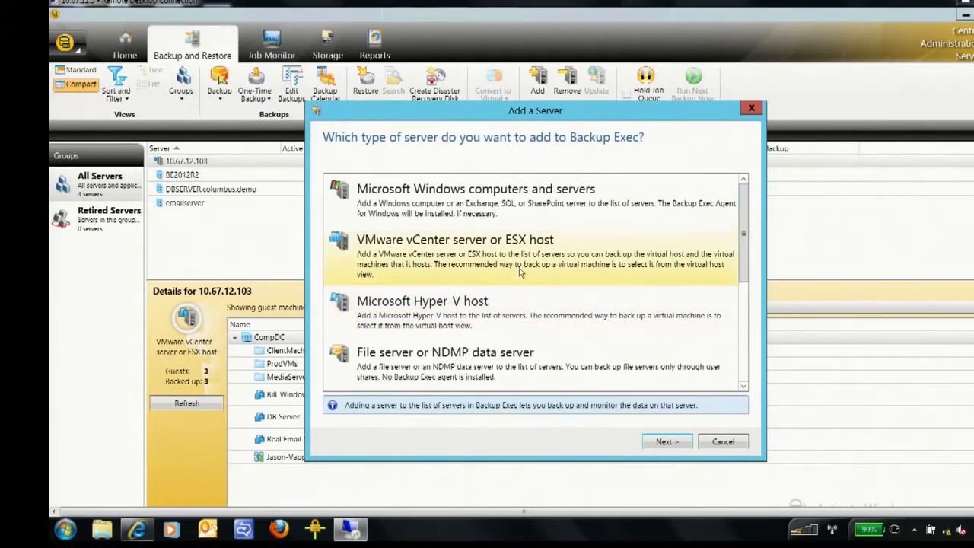
click(659, 444)
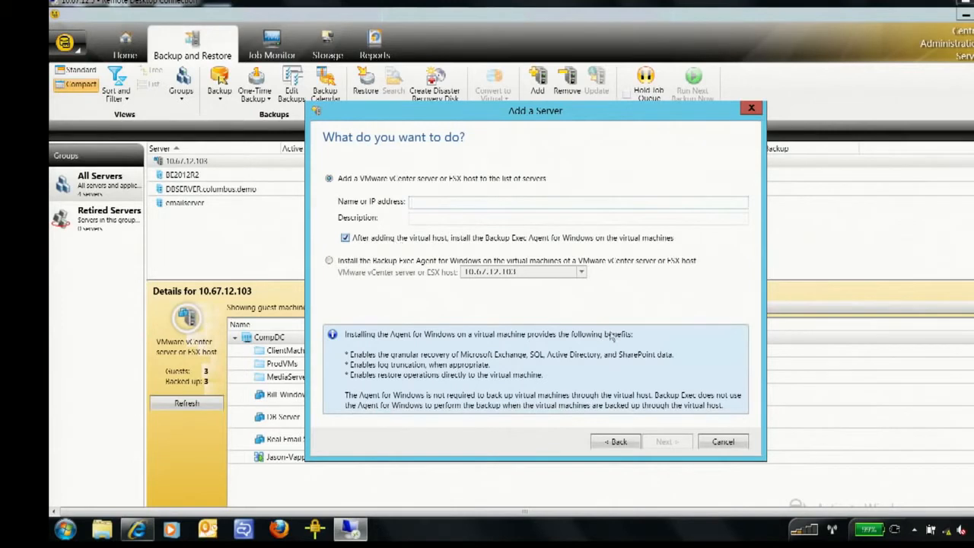
click(727, 446)
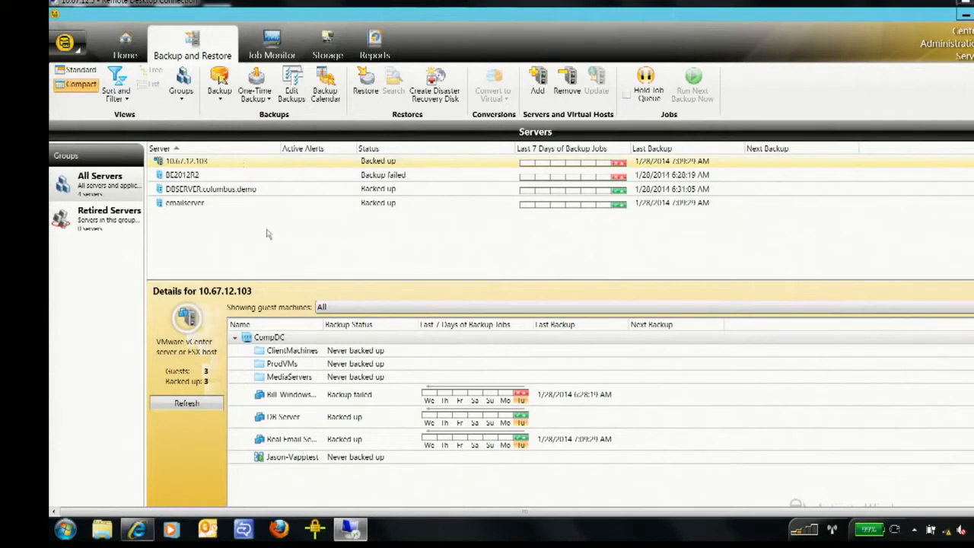
- Inspect the ClientMachines and MediaServers folders and the Real Email Server virtual machine in the CompDC guest list
click(302, 350)
click(300, 377)
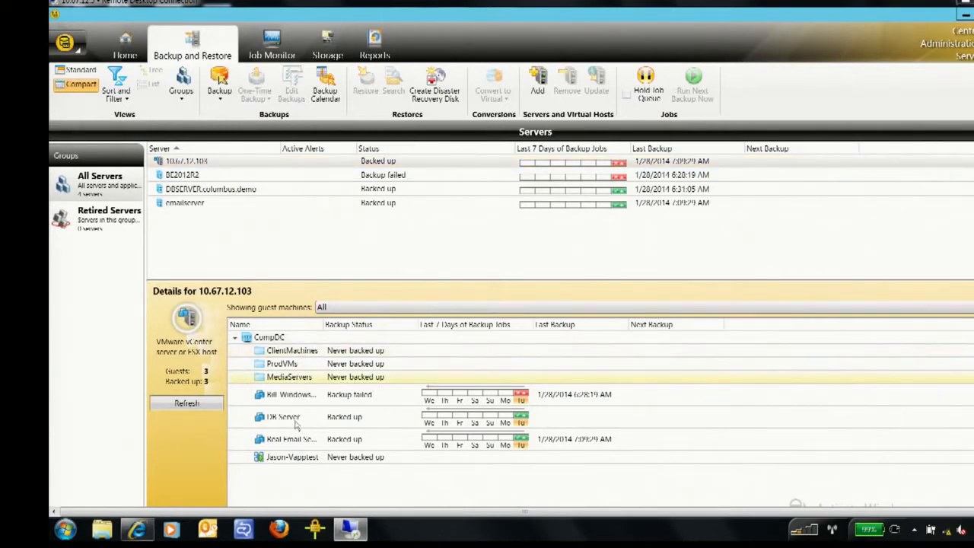
click(293, 439)
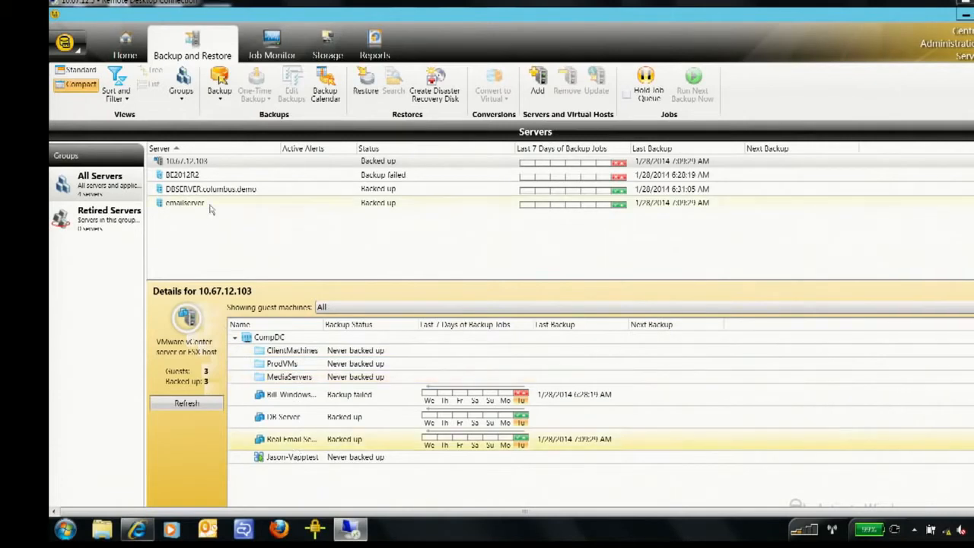
- Create a Back Up to Disk definition for the VMware host 10.67.12.103
click(234, 166)
right_click(235, 168)
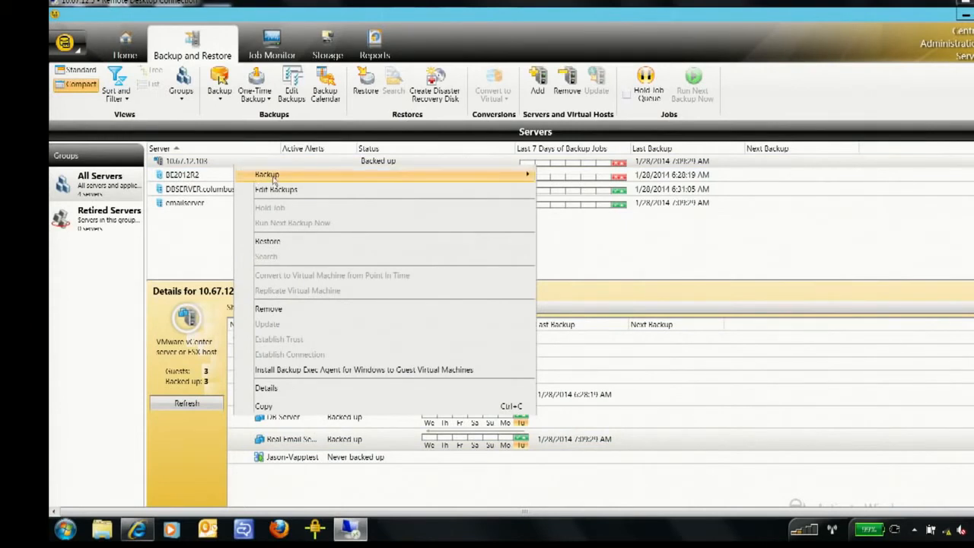
mouse_move(272, 180)
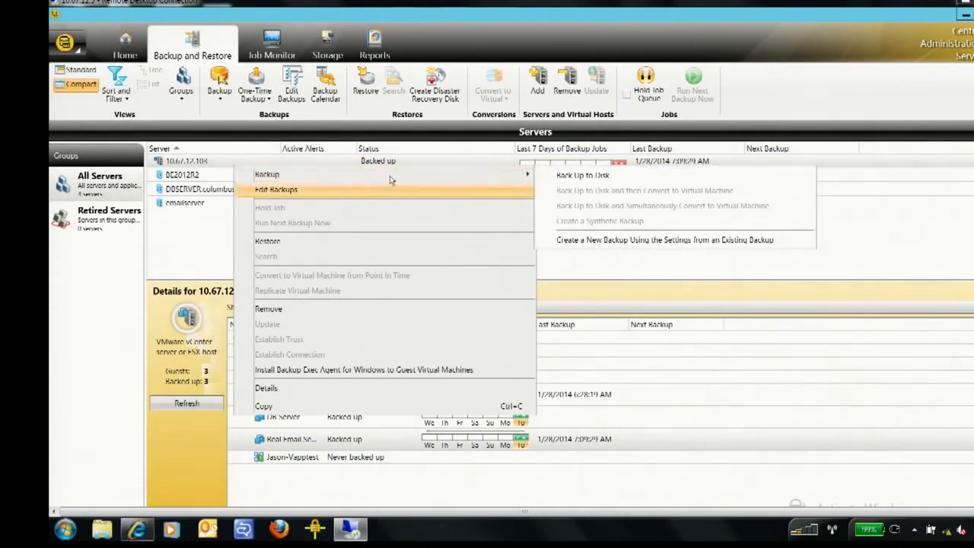
click(589, 177)
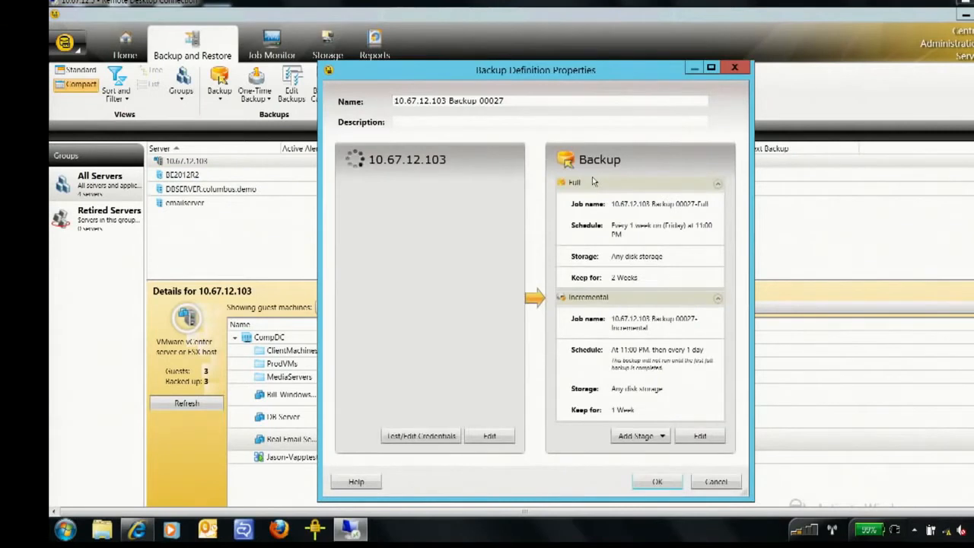
drag(568, 72, 535, 67)
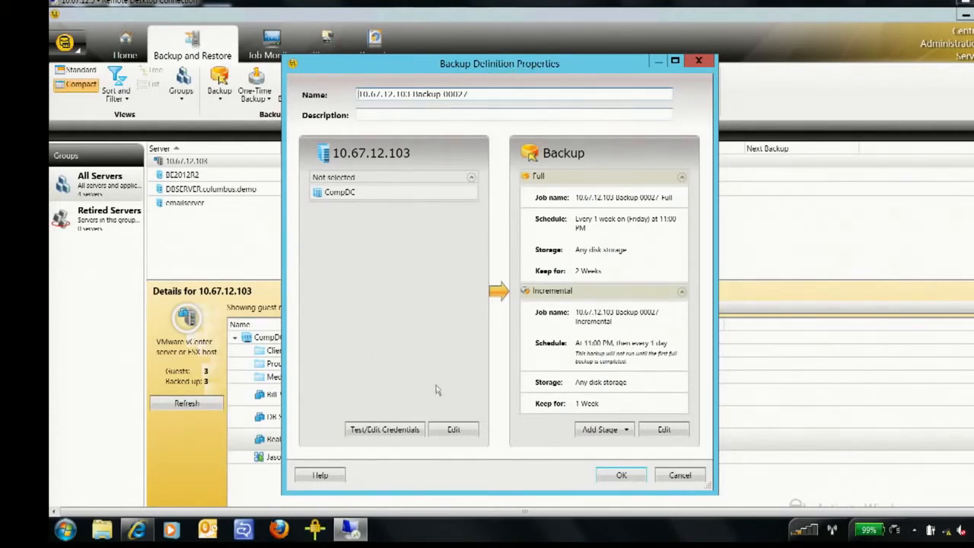
- Include only the Real Email Server virtual machine under CompDC in the backup selections
click(454, 430)
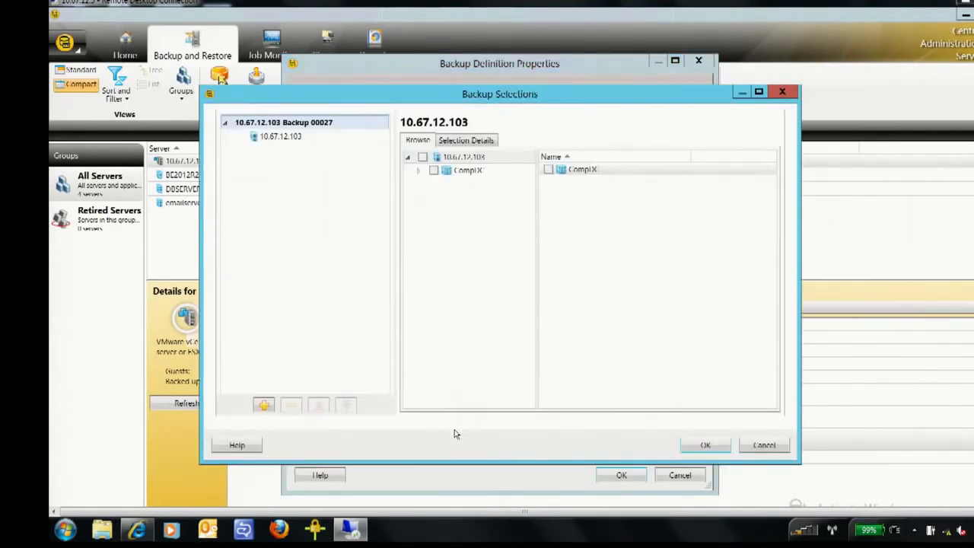
click(418, 171)
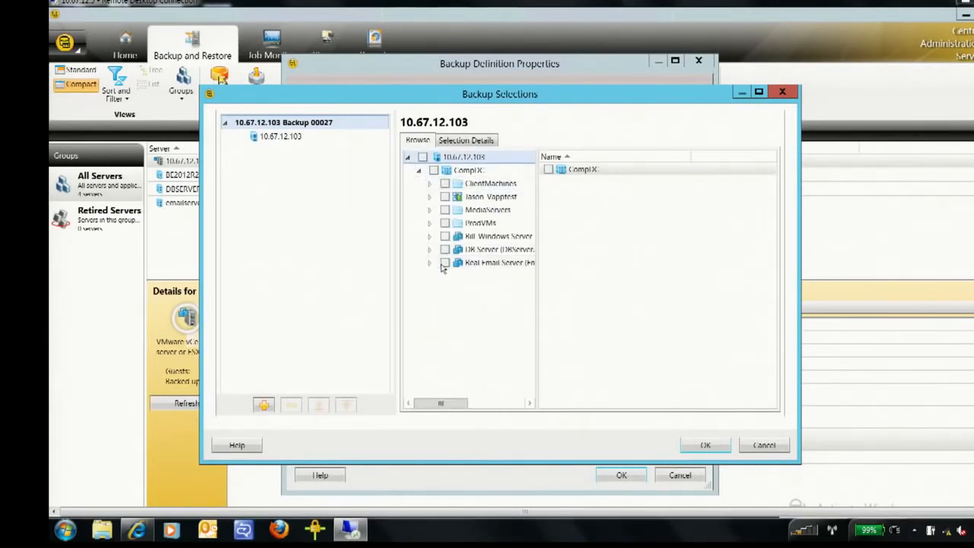
click(445, 263)
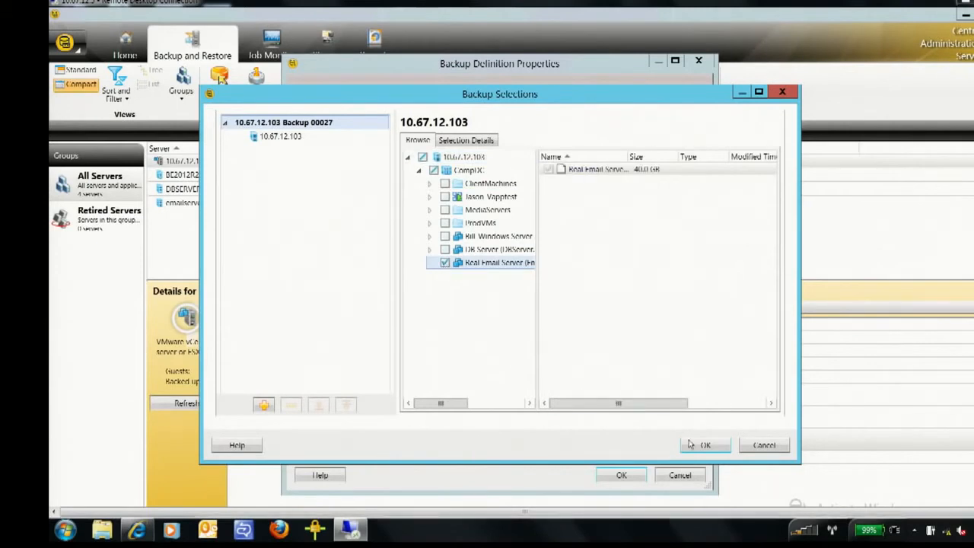
click(701, 445)
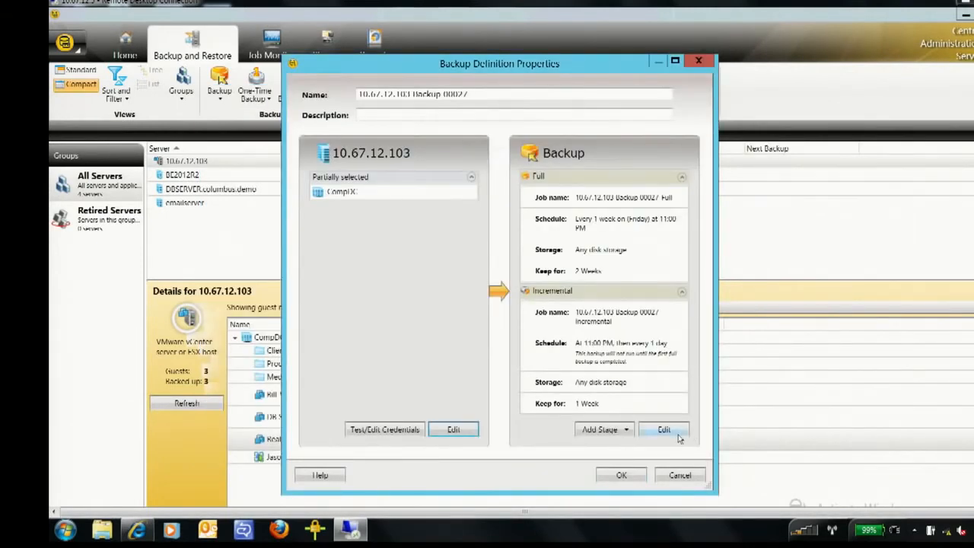
- Remove the incremental job and try running the full backup now with no recurring schedule before returning it to Recurrence
click(664, 431)
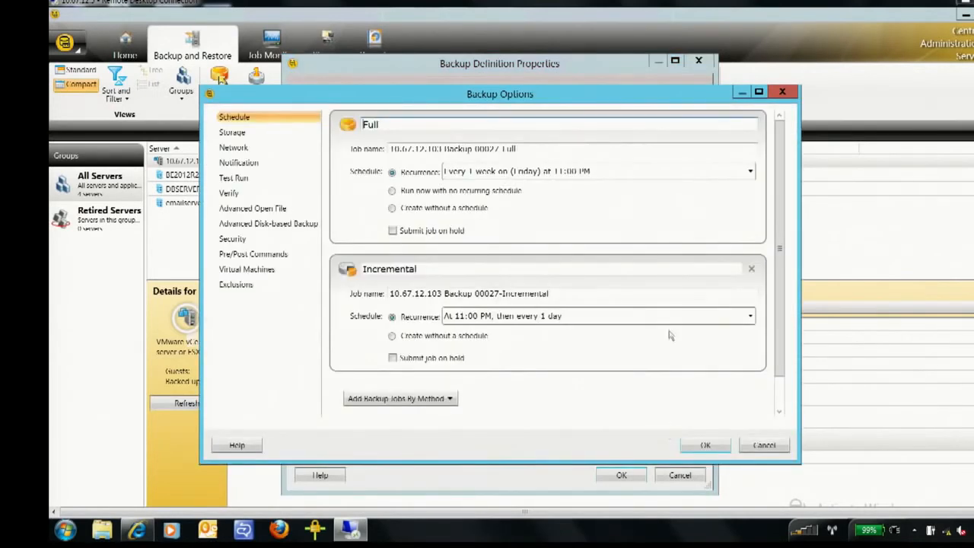
click(751, 270)
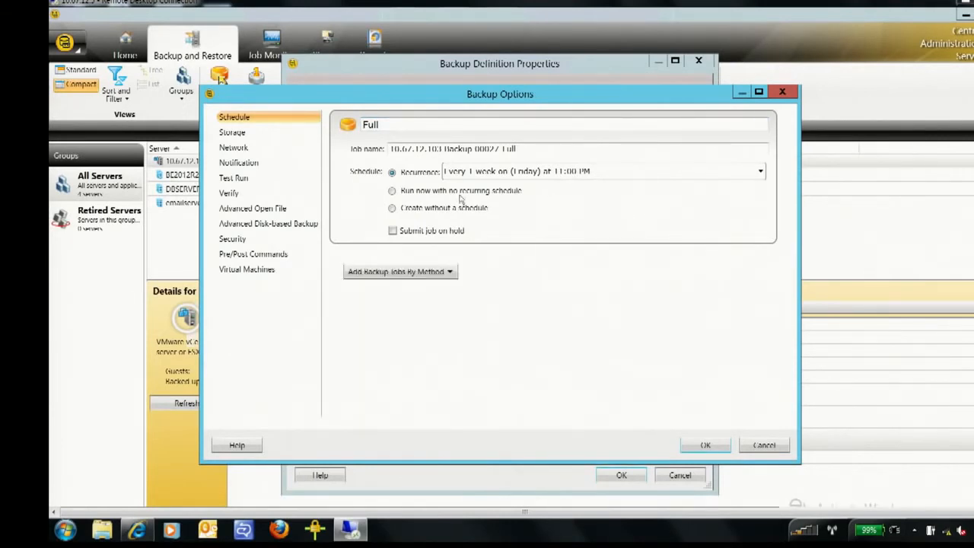
click(392, 191)
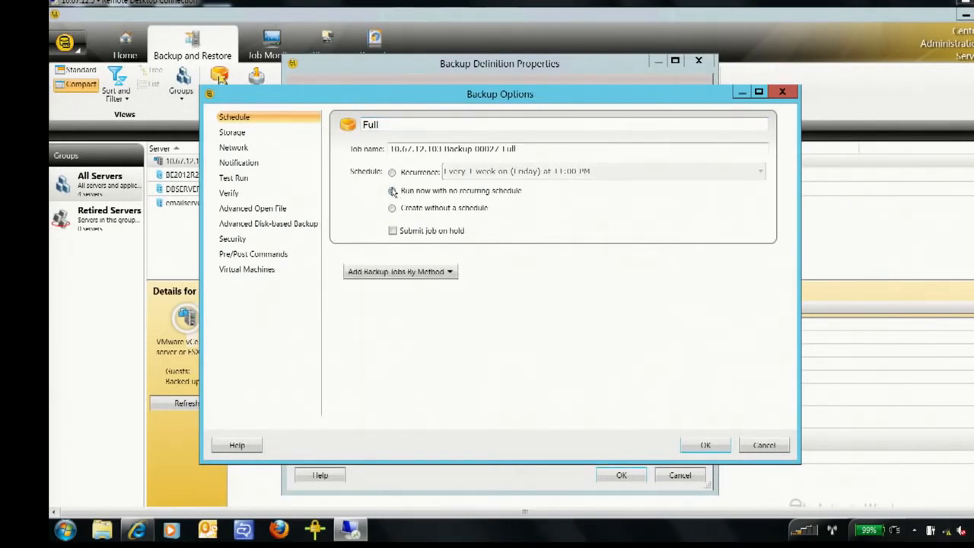
click(393, 172)
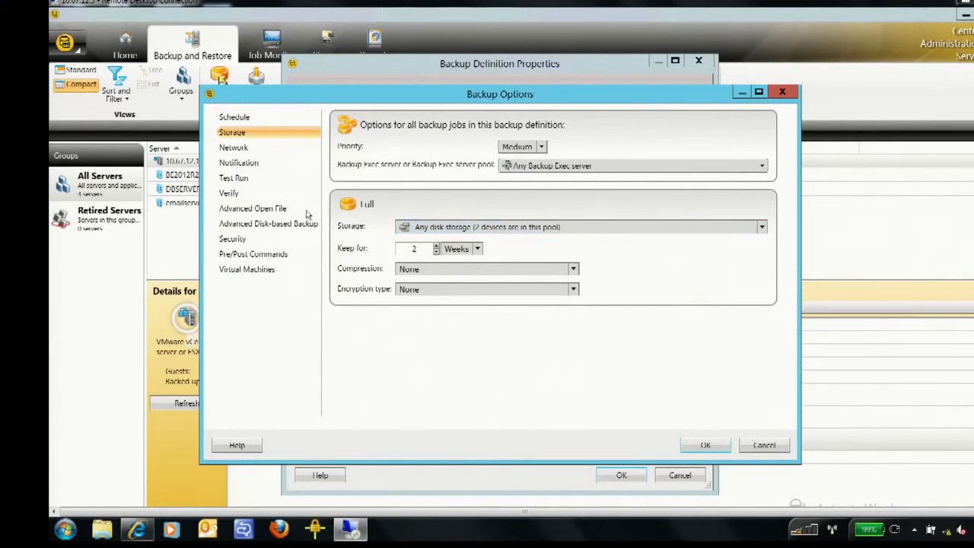
- Review the virtual machine backup options, from Granular Recovery Technology to VMware transport modes, and discard the options and the backup definition
click(239, 272)
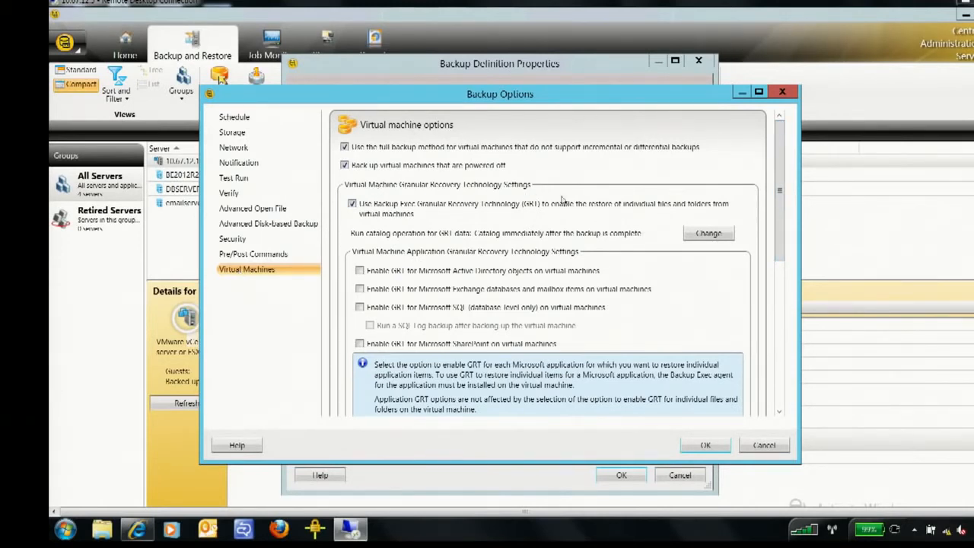
drag(782, 189, 779, 244)
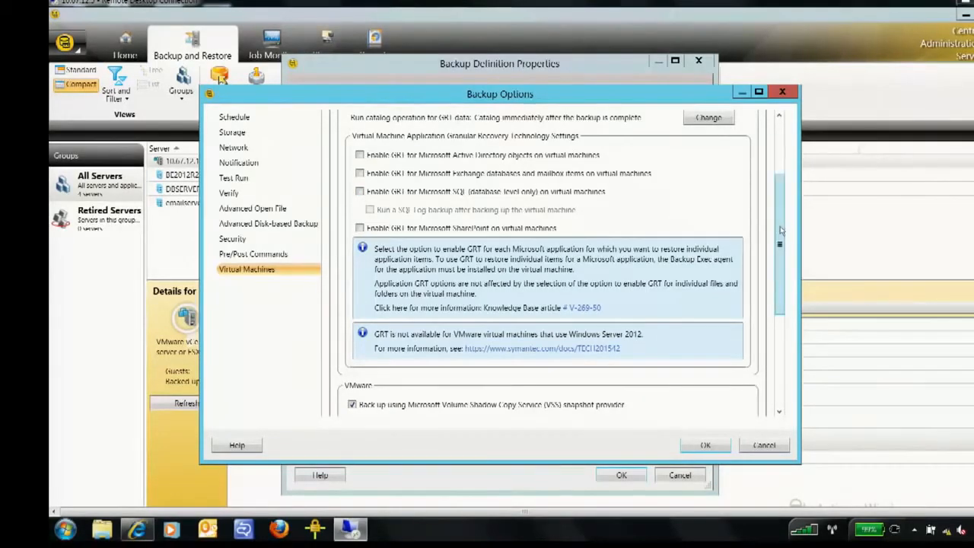
scroll(779, 228, down, 5)
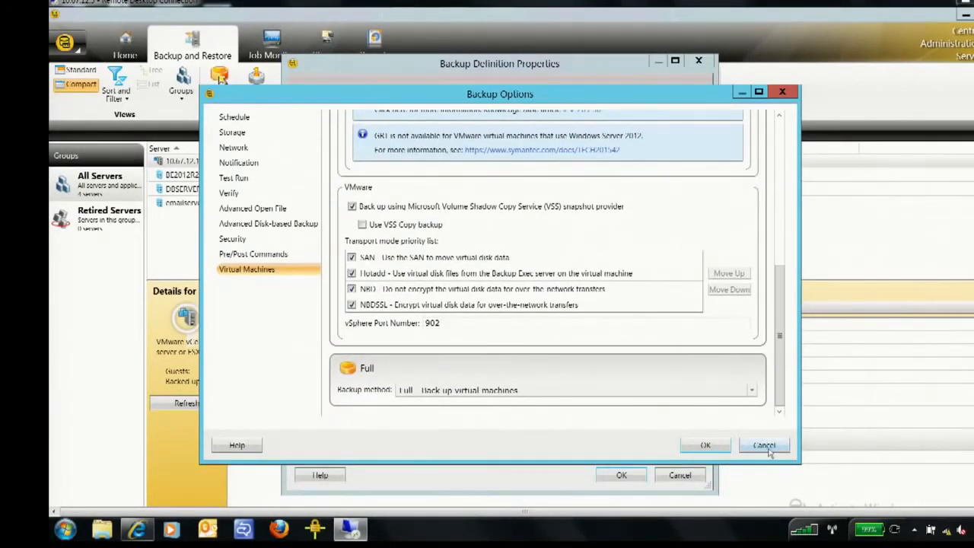
click(765, 446)
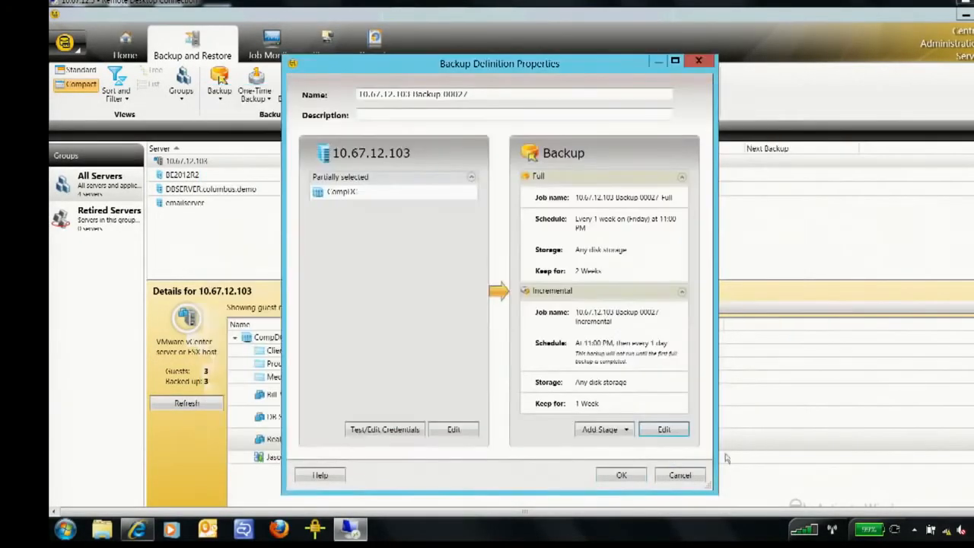
click(680, 474)
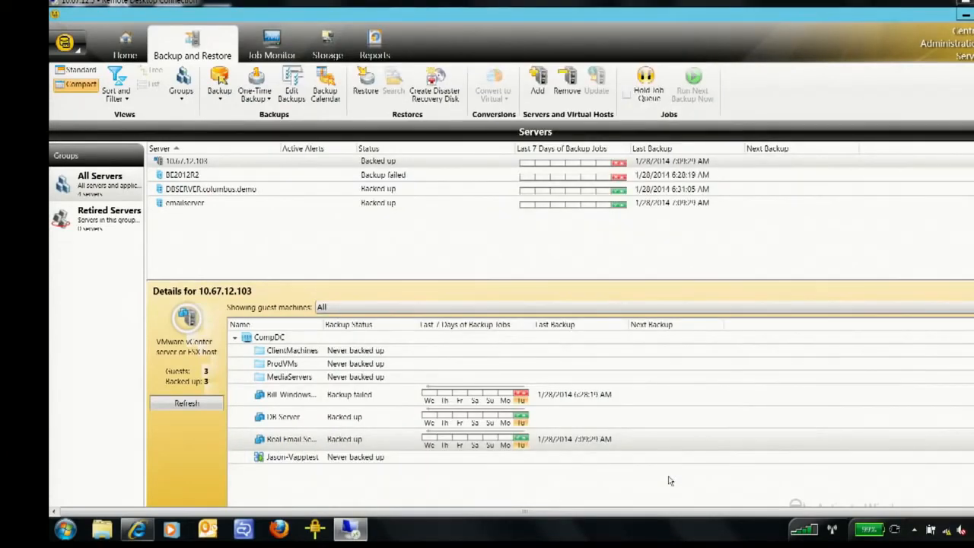